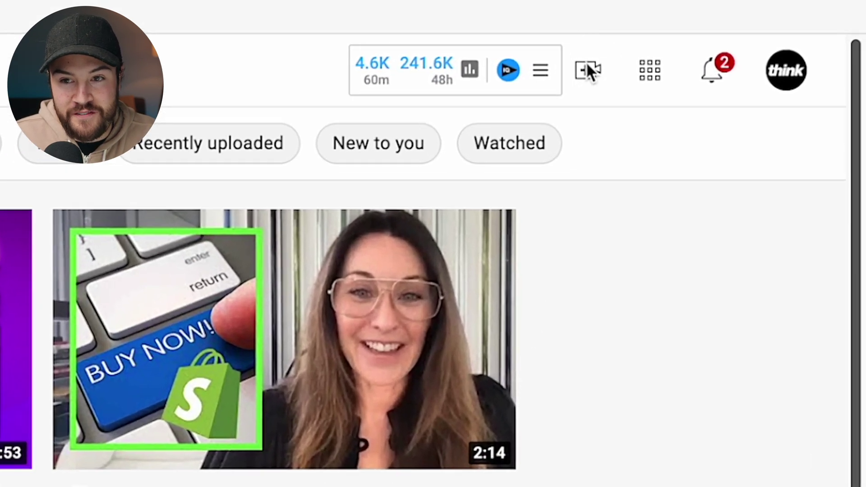
- Upload the file Verification Badge.mov via Create > Upload video
{"action": "left_click", "coordinate": [587, 70]}
{"action": "left_click", "coordinate": [643, 142]}
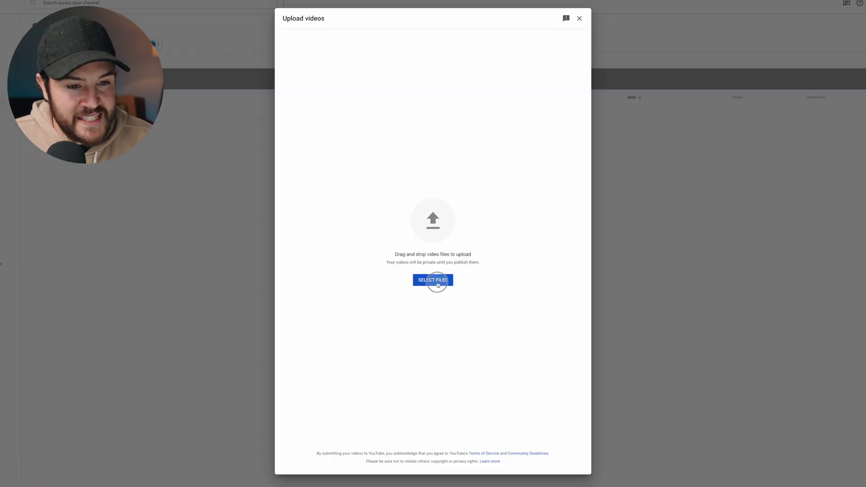
{"action": "left_click", "coordinate": [436, 283]}
{"action": "left_click", "coordinate": [408, 193]}
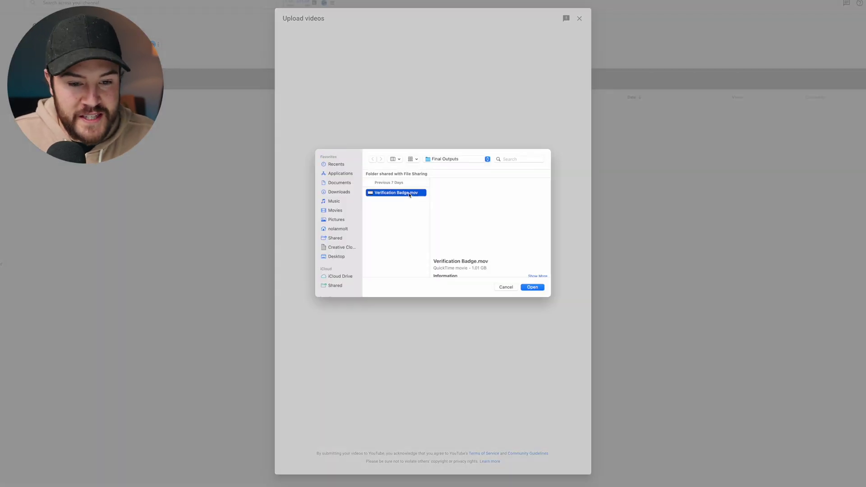
{"action": "left_click", "coordinate": [542, 287]}
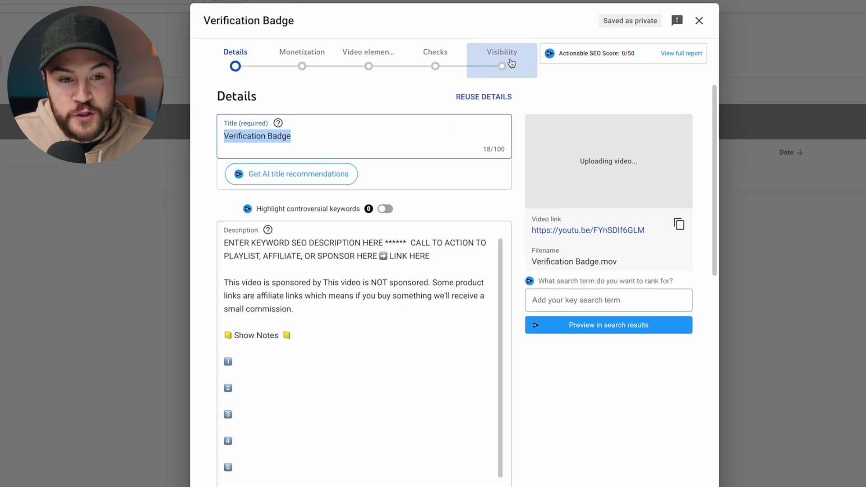
- Answer 'No' to paid promotion and set the Monetization dropdown to Off
{"action": "left_click", "coordinate": [512, 63]}
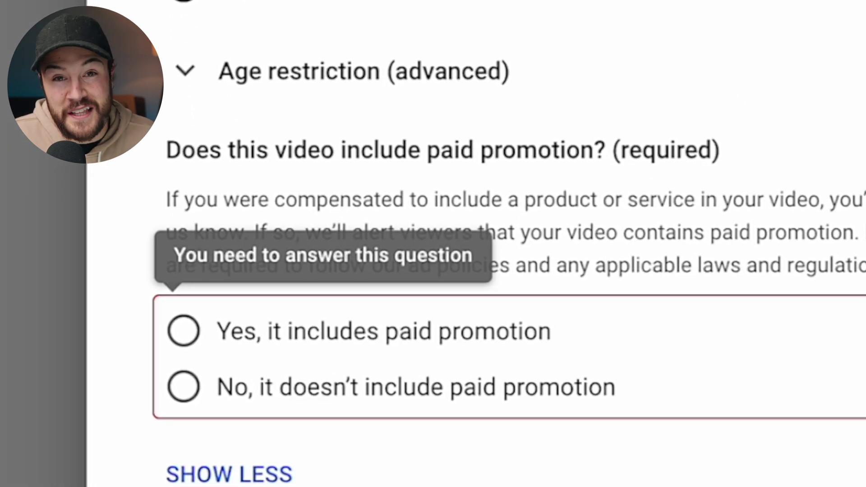
{"action": "left_click", "coordinate": [184, 388]}
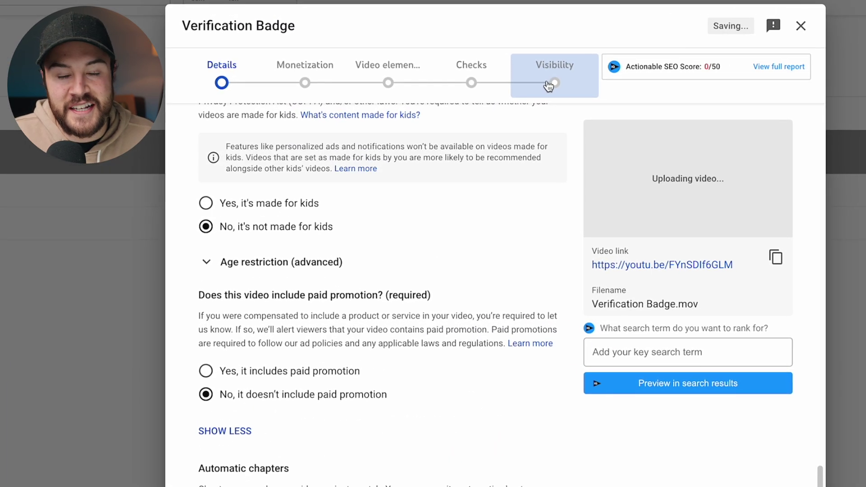
{"action": "left_click", "coordinate": [549, 86]}
{"action": "left_click", "coordinate": [318, 84]}
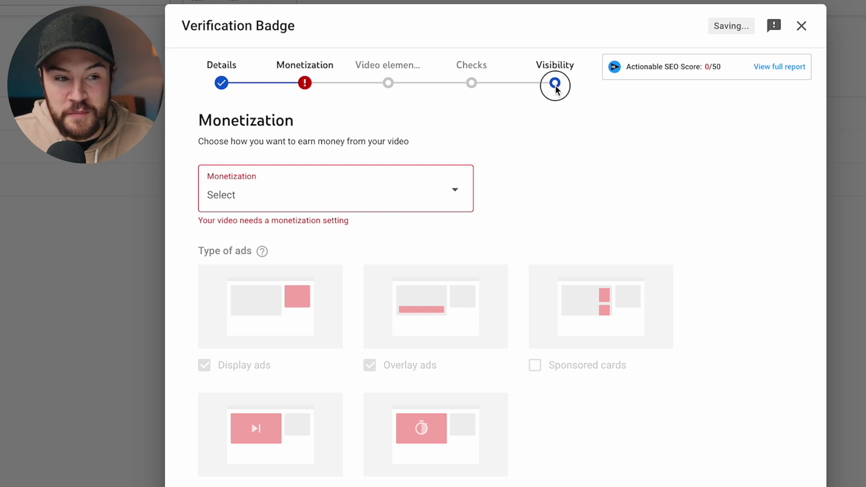
{"action": "left_click", "coordinate": [456, 193]}
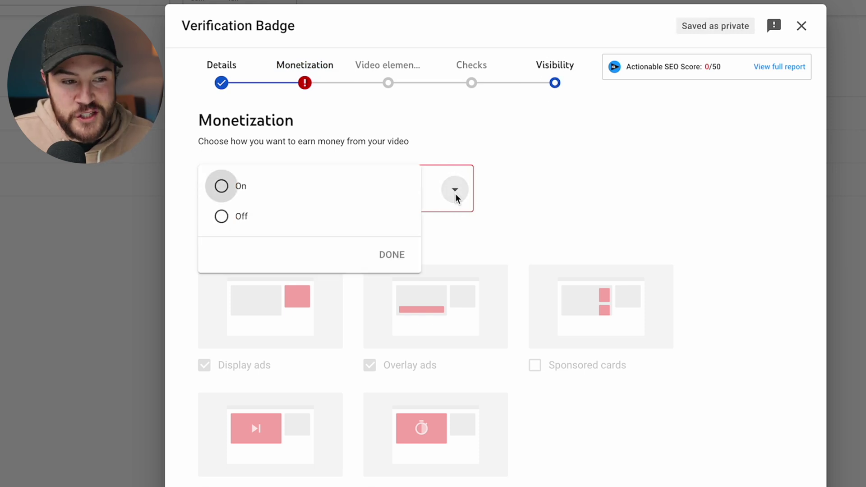
{"action": "left_click", "coordinate": [242, 217]}
{"action": "left_click", "coordinate": [392, 254]}
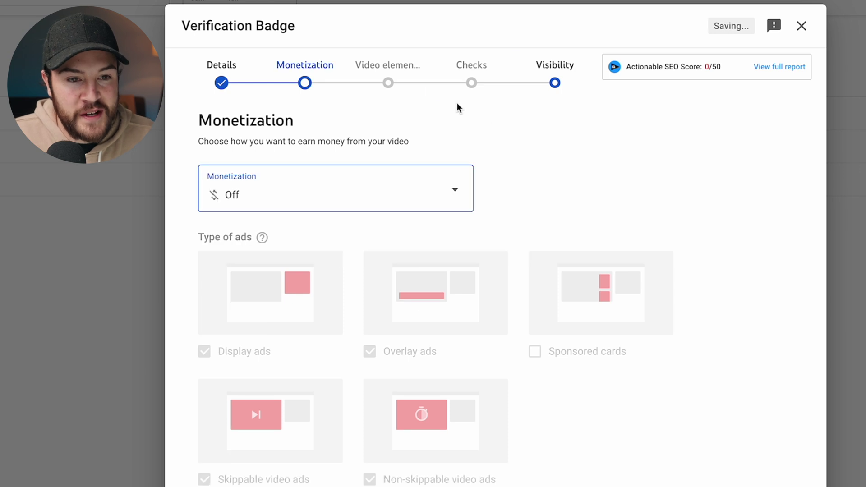
- Choose Schedule on the Visibility step and open vidIQ's full best-times-to-post chart
{"action": "left_click", "coordinate": [568, 81]}
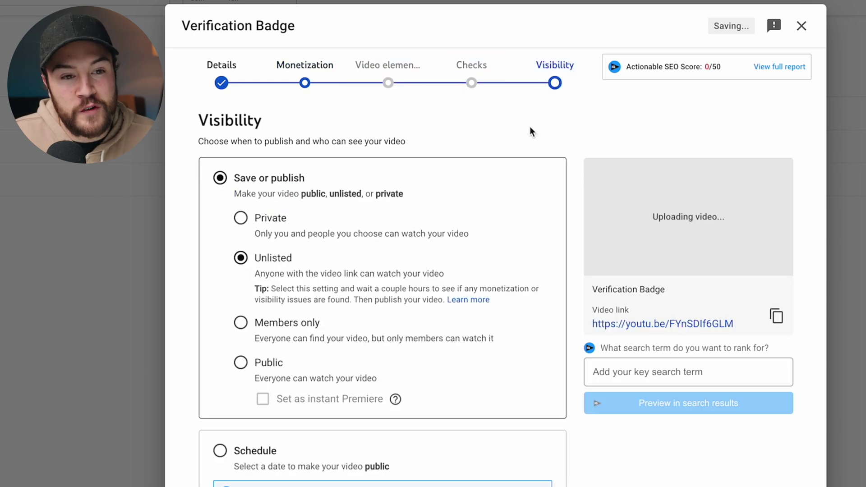
{"action": "scroll", "coordinate": [592, 216], "scroll_direction": "down", "scroll_amount": 5}
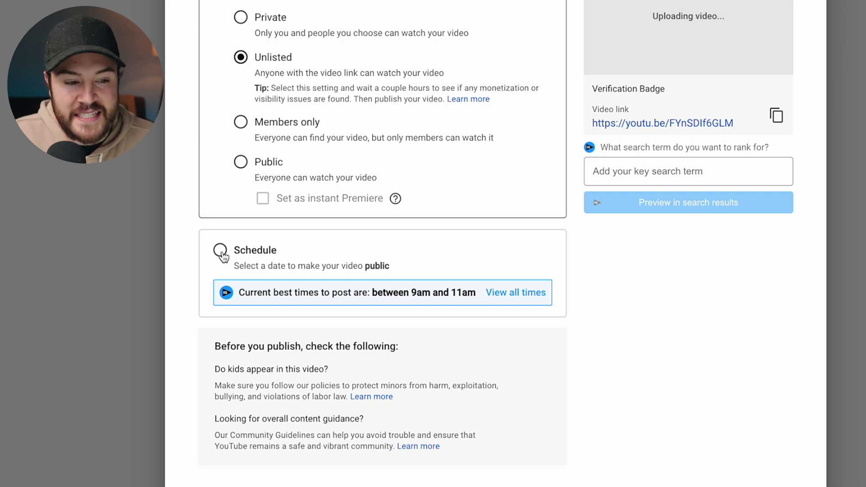
{"action": "left_click", "coordinate": [220, 251]}
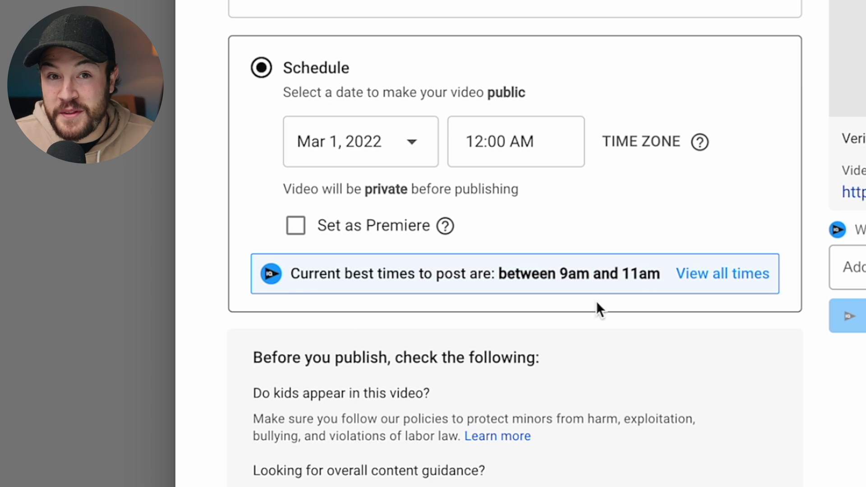
{"action": "left_click", "coordinate": [721, 274]}
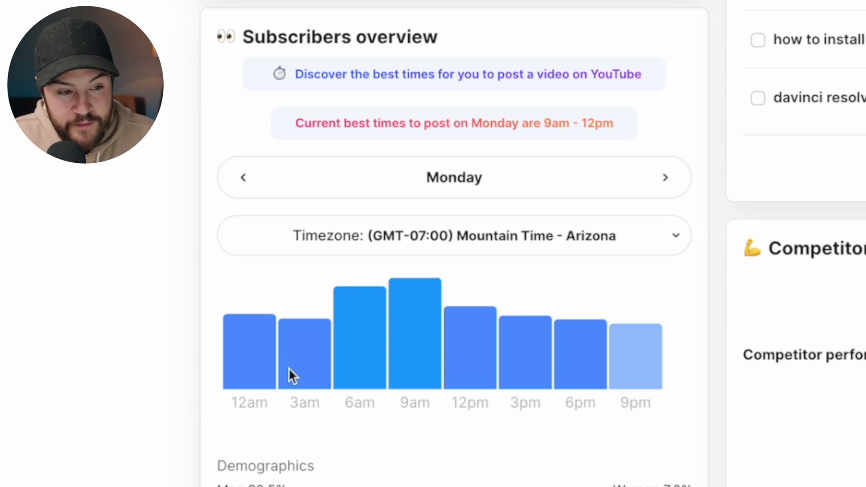
- Step through each weekday's best posting times, then check Subscribers insights and the 'go pro hero 10' search term
{"action": "left_click", "coordinate": [664, 180]}
{"action": "left_click", "coordinate": [664, 180]}
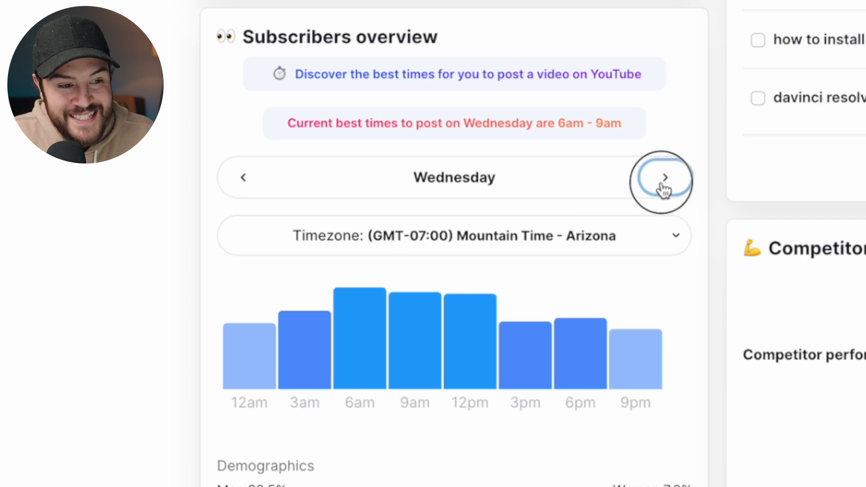
{"action": "left_click", "coordinate": [663, 180]}
{"action": "left_click", "coordinate": [664, 180]}
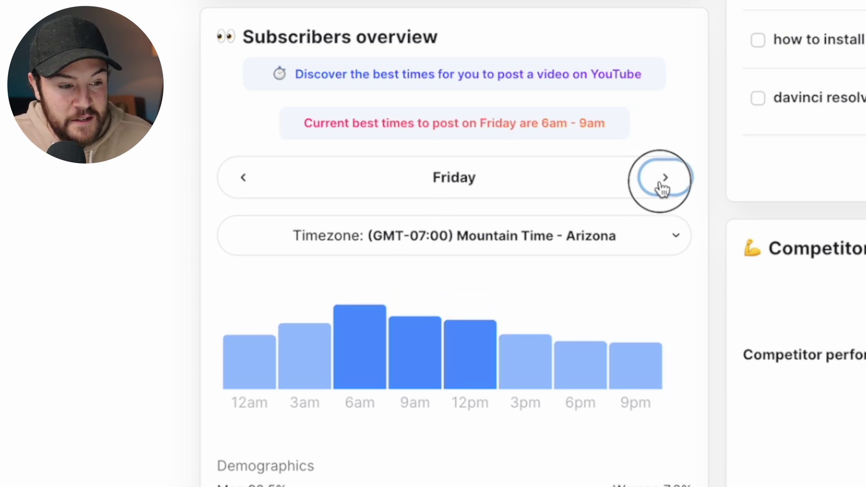
{"action": "left_click", "coordinate": [664, 181]}
{"action": "left_click", "coordinate": [664, 180]}
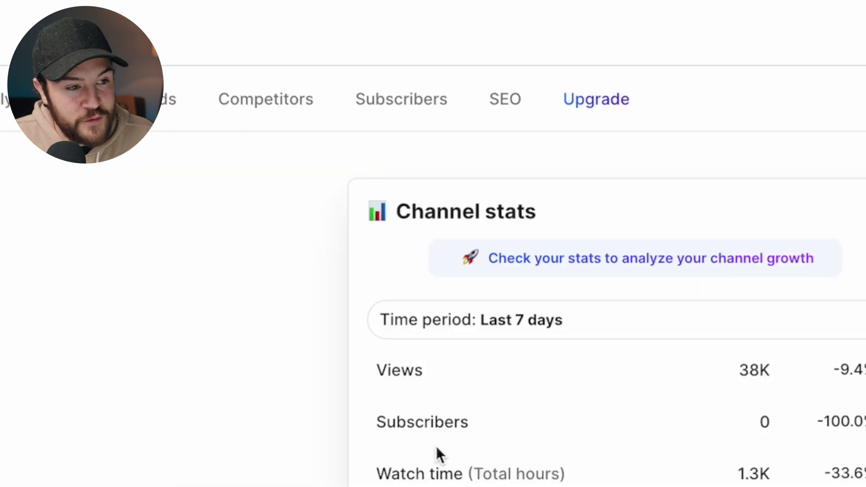
{"action": "left_click", "coordinate": [434, 114]}
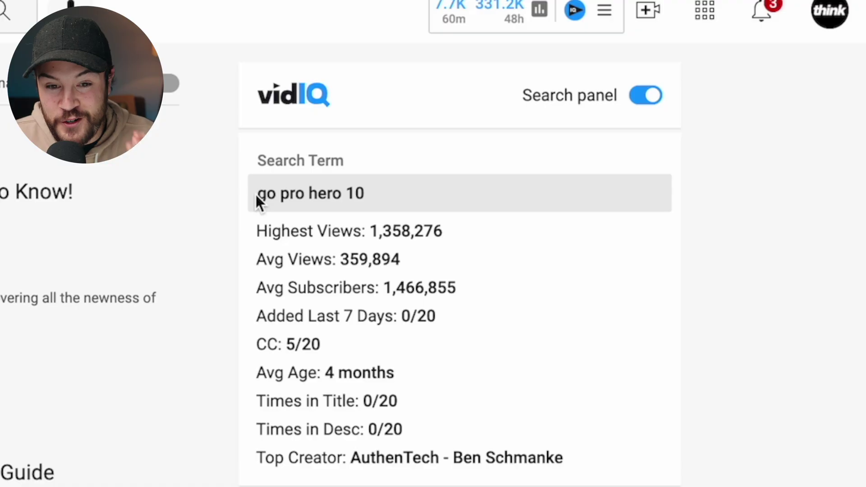
{"action": "left_click_drag", "start_coordinate": [256, 194], "coordinate": [396, 197]}
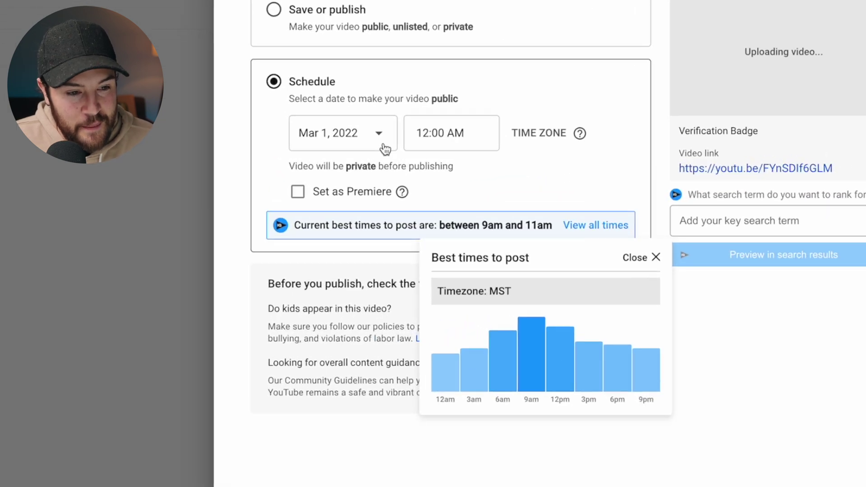
- Set the publish date to March 4 and pick 7:00 AM from the time list
{"action": "left_click", "coordinate": [332, 143]}
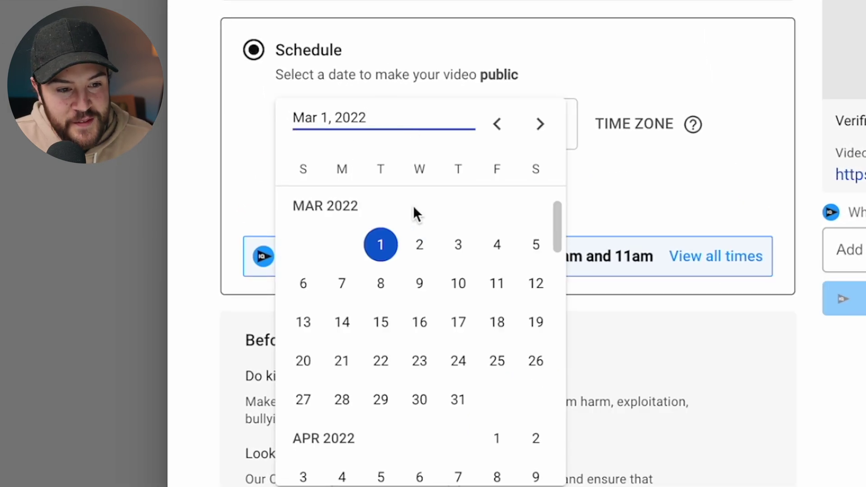
{"action": "left_click", "coordinate": [497, 257]}
{"action": "left_click", "coordinate": [499, 128]}
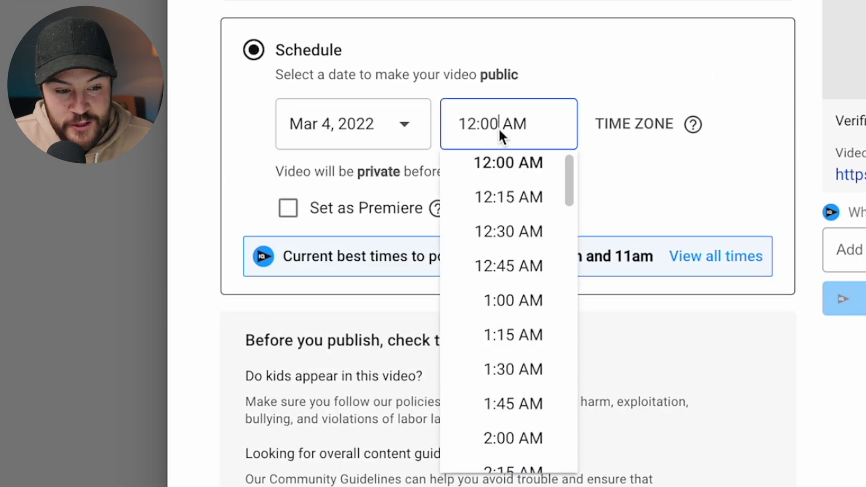
{"action": "scroll", "coordinate": [504, 362], "scroll_direction": "down", "scroll_amount": 10}
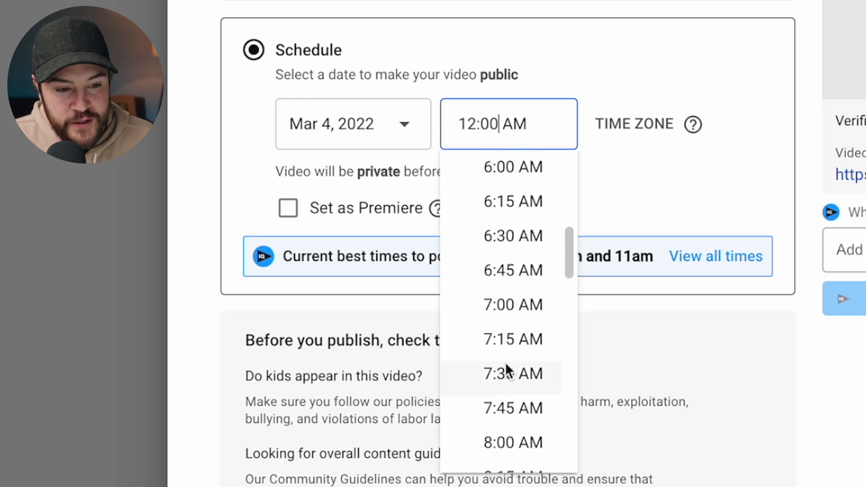
{"action": "left_click", "coordinate": [521, 318]}
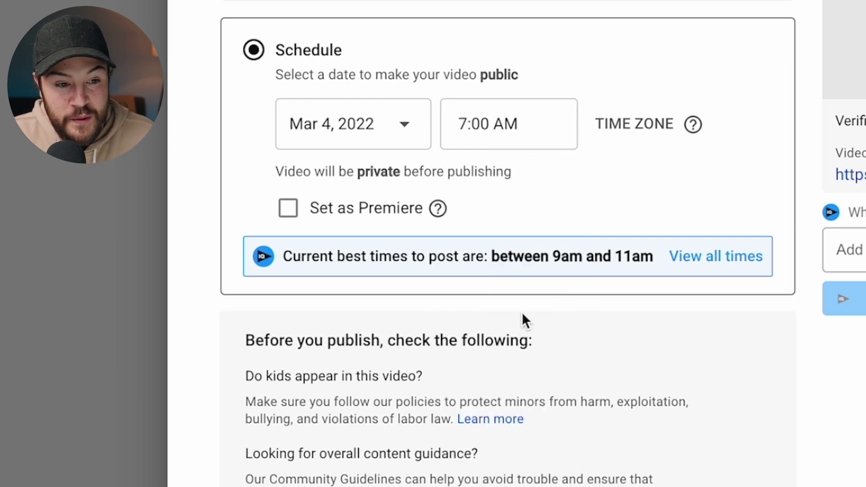
- Edit the publish time directly so it reads 6:57 AM
{"action": "left_click", "coordinate": [466, 124]}
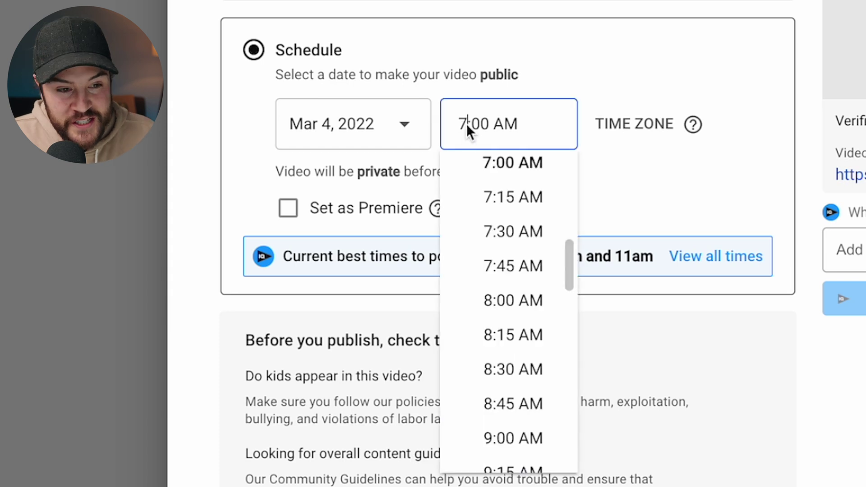
{"action": "key", "text": "BackSpace"}
{"action": "type", "text": "6"}
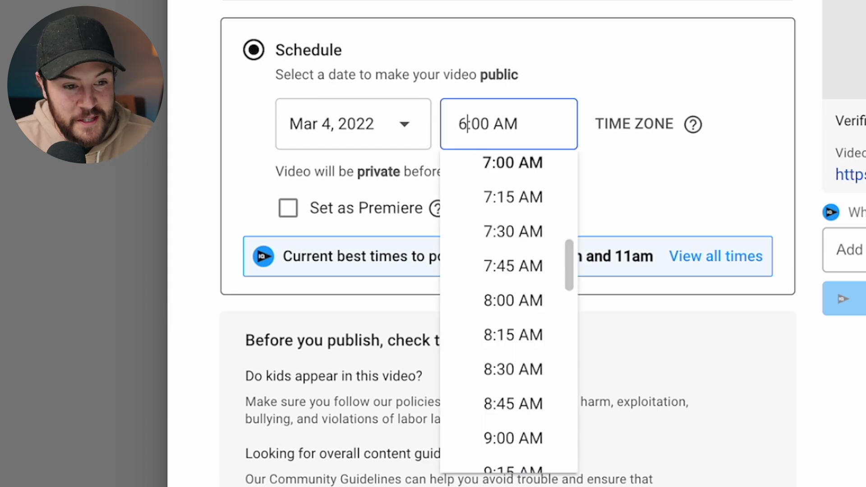
{"action": "key", "text": "BackSpace"}
{"action": "key", "text": "BackSpace"}
{"action": "type", "text": "55"}
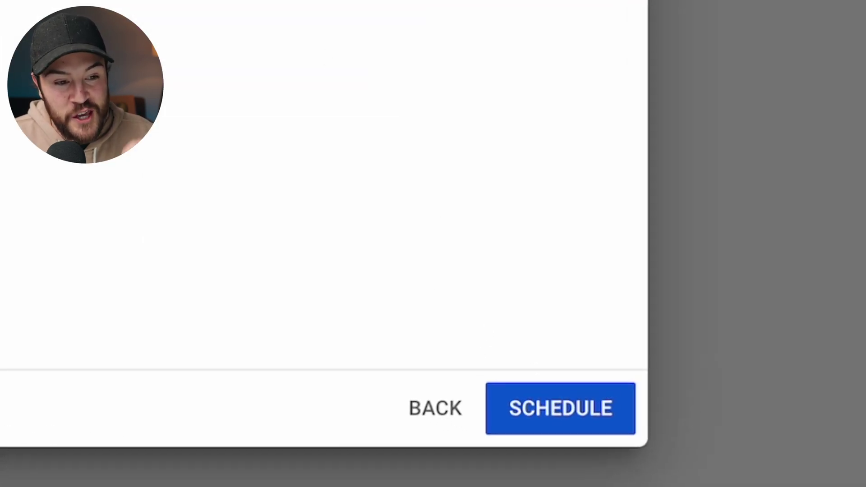
- Confirm the Mar 4, 2022 6:57 AM schedule and close the Video processing dialog
{"action": "left_click", "coordinate": [565, 415]}
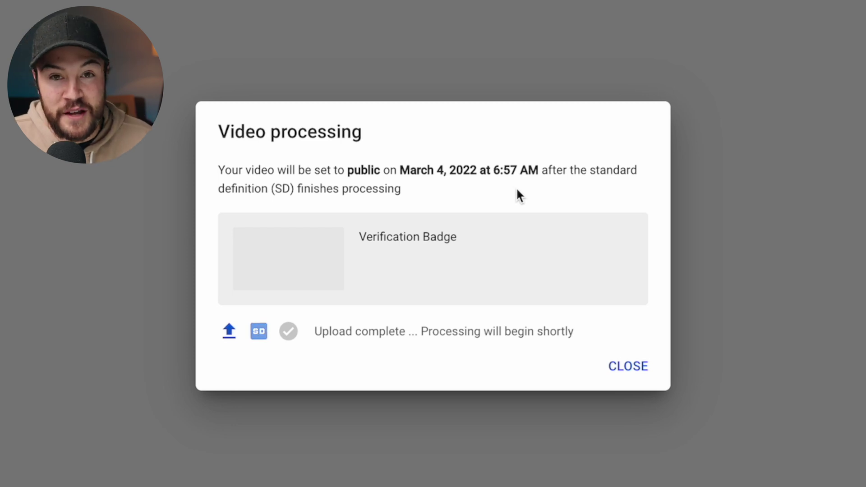
{"action": "left_click", "coordinate": [636, 368]}
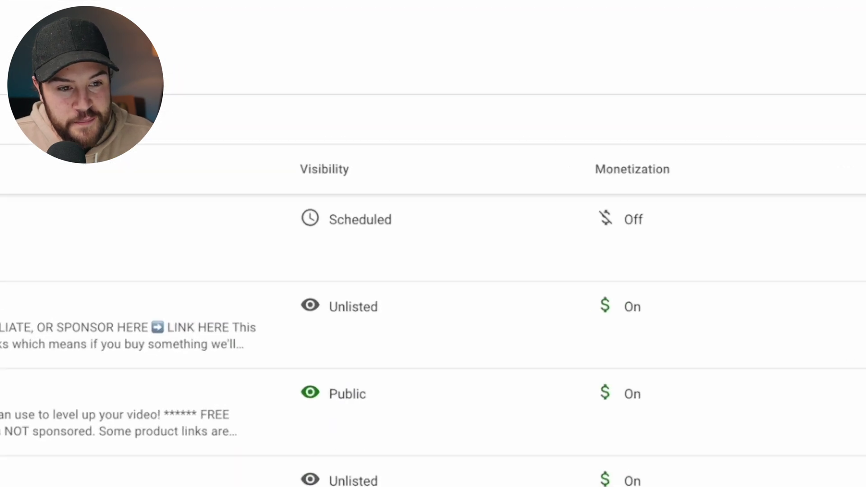
{"action": "mouse_move", "coordinate": [361, 275]}
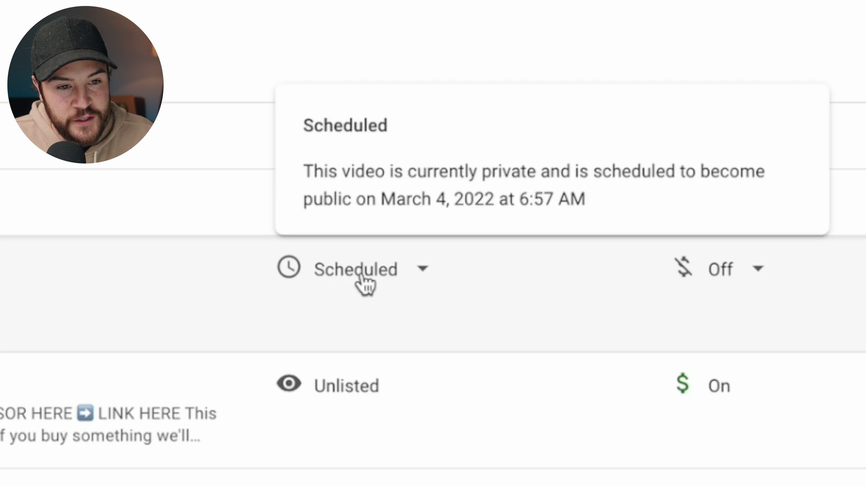